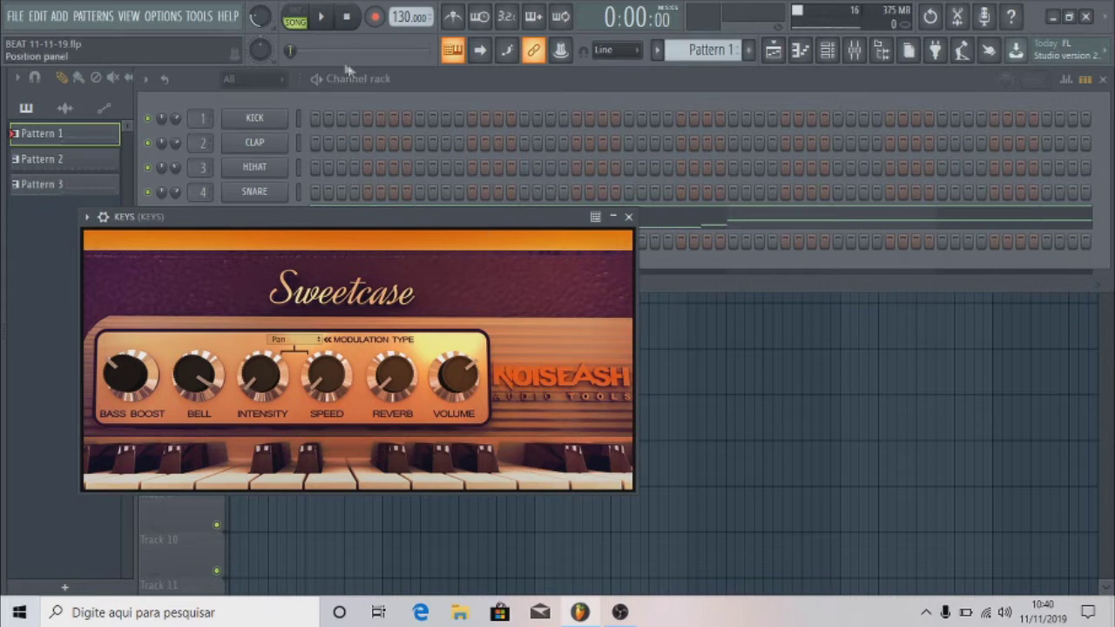
Move the Sweetcase window below the channel rack and preview the arrangement in song mode.
left_click(299, 17)
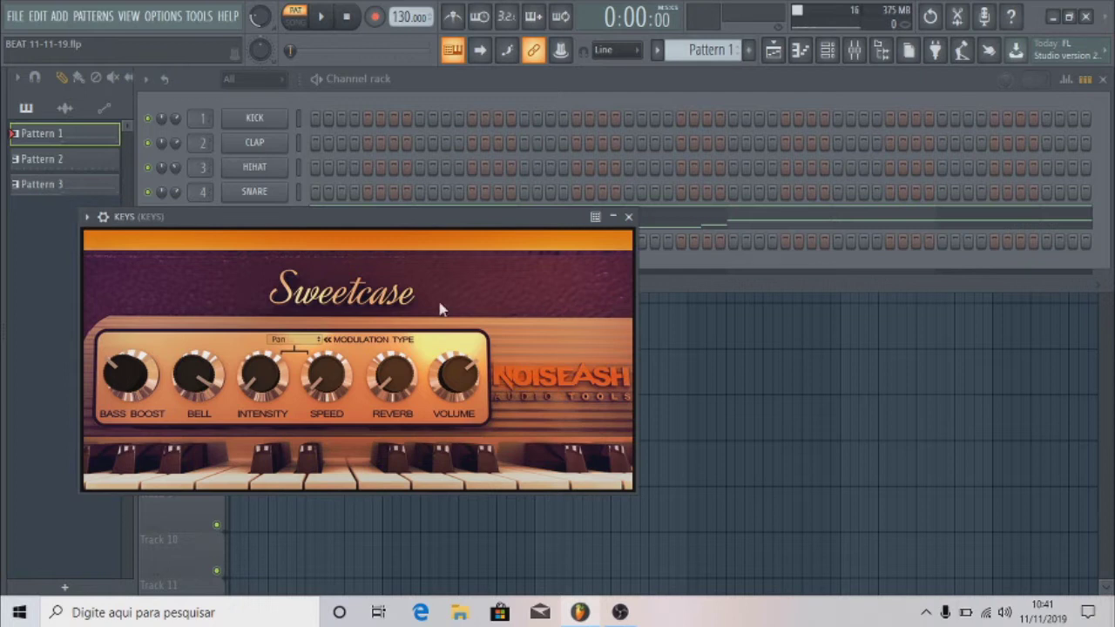
left_click(295, 17)
left_click_drag(469, 218, 575, 305)
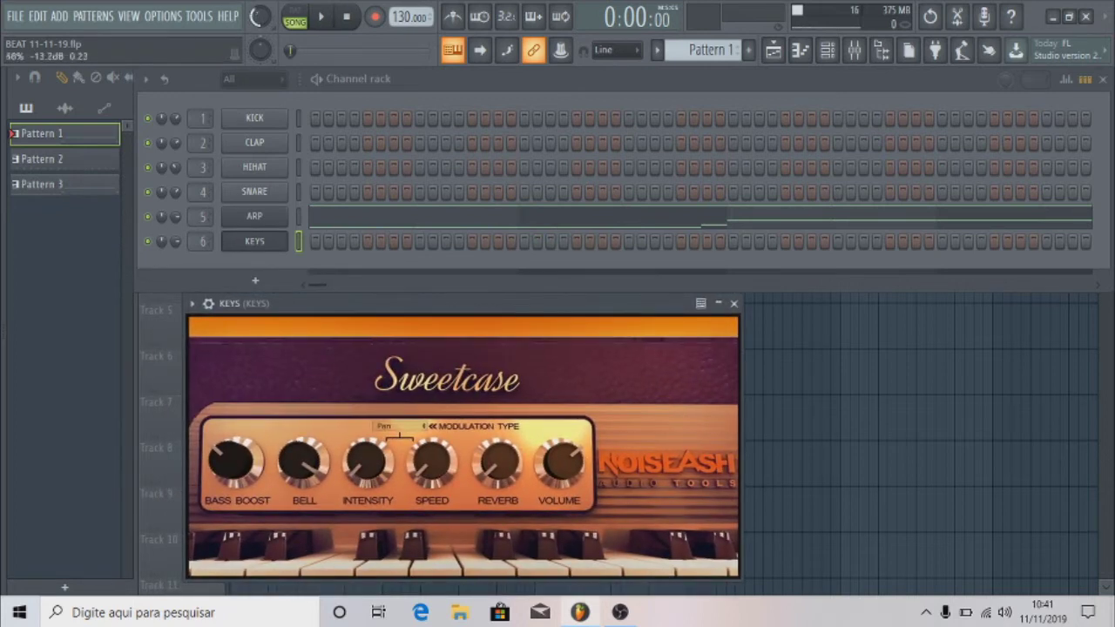
left_click(320, 17)
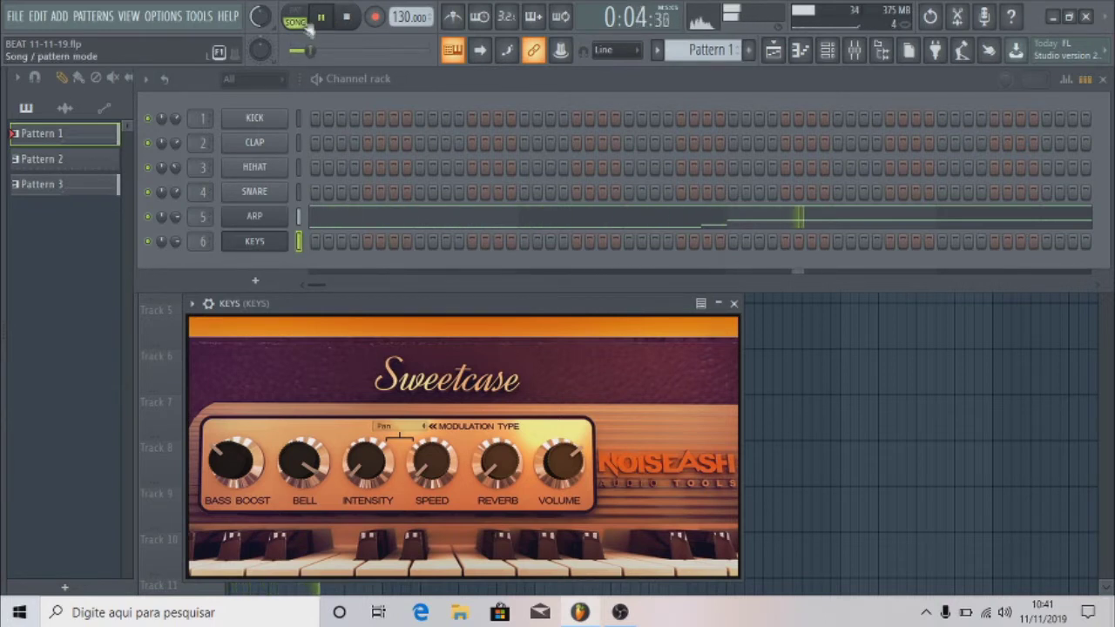
left_click(354, 19)
Switch playback to pattern mode, select Pattern 3 and listen to its KEYS part.
left_click(296, 16)
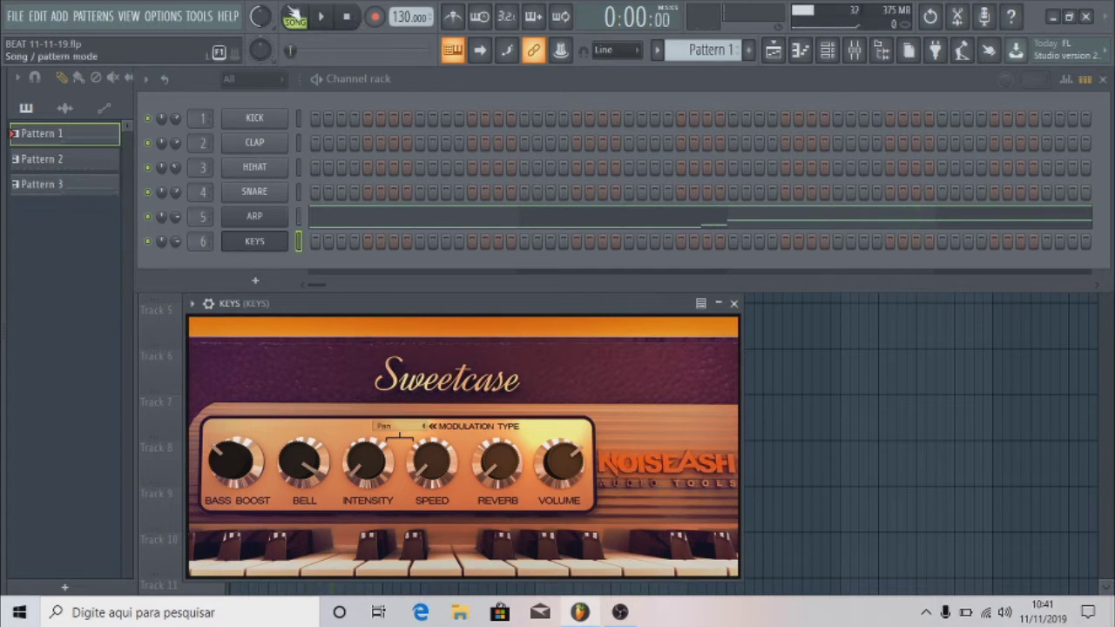
left_click(320, 17)
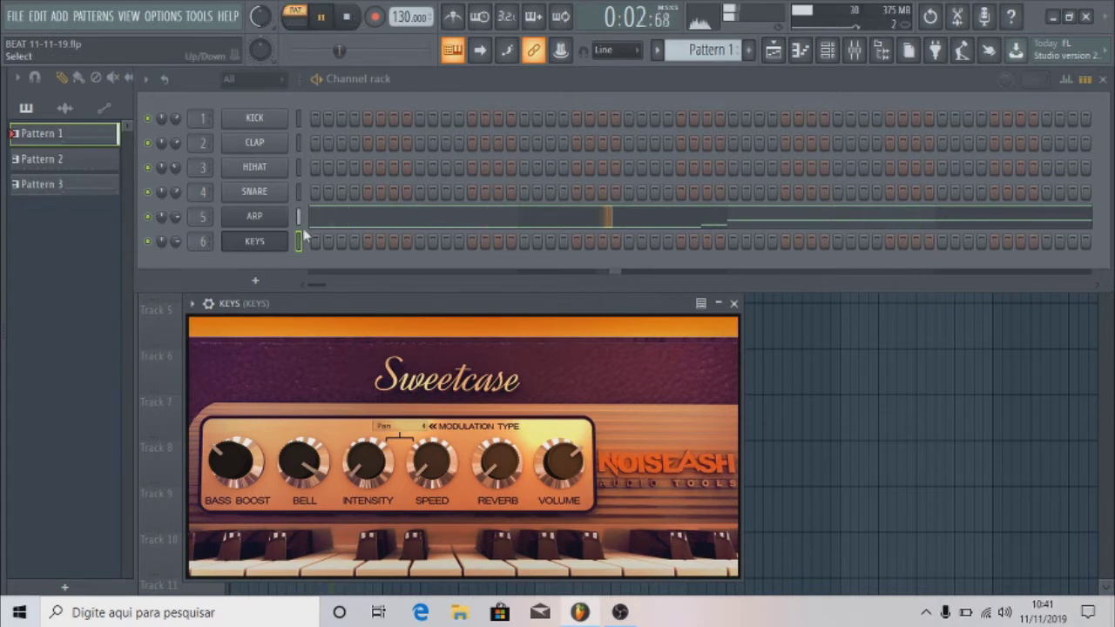
scroll(672, 48, "down", 2)
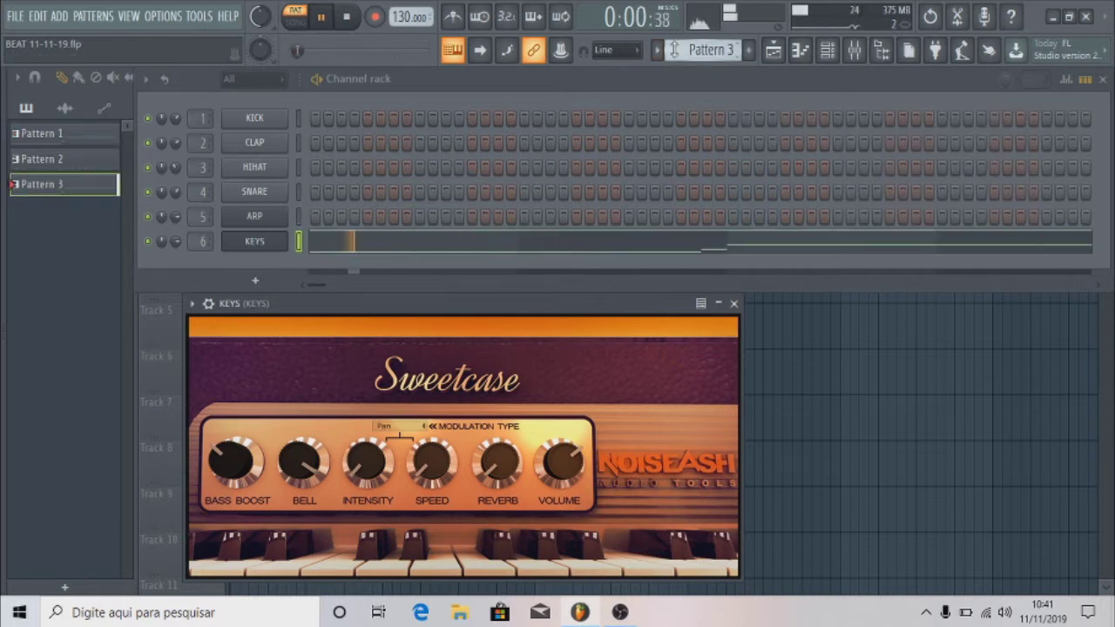
left_click_drag(507, 302, 639, 268)
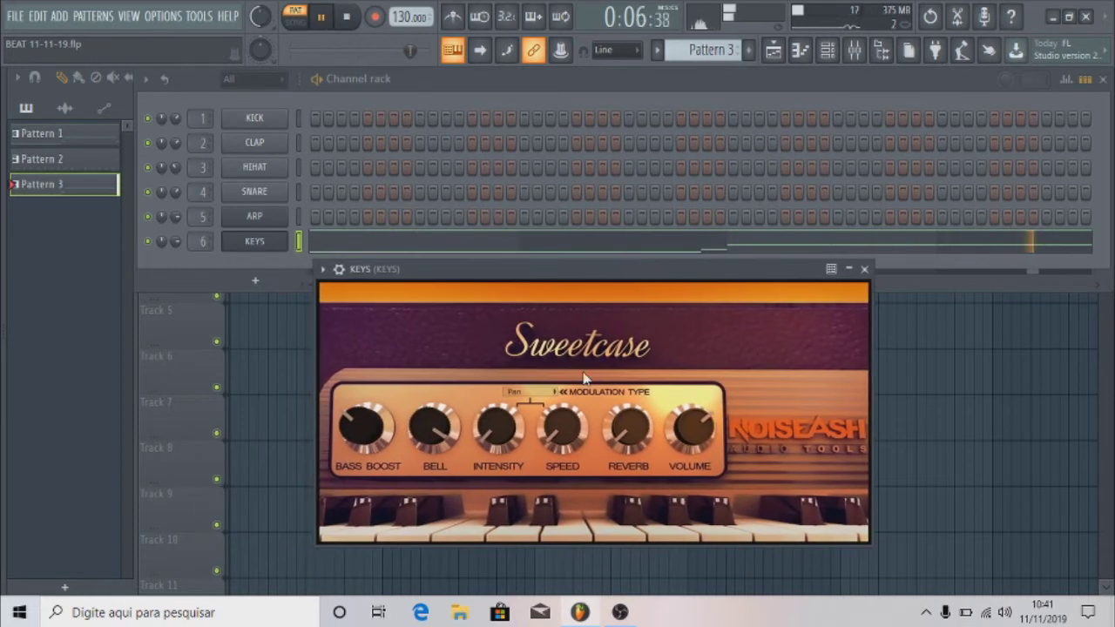
key("space")
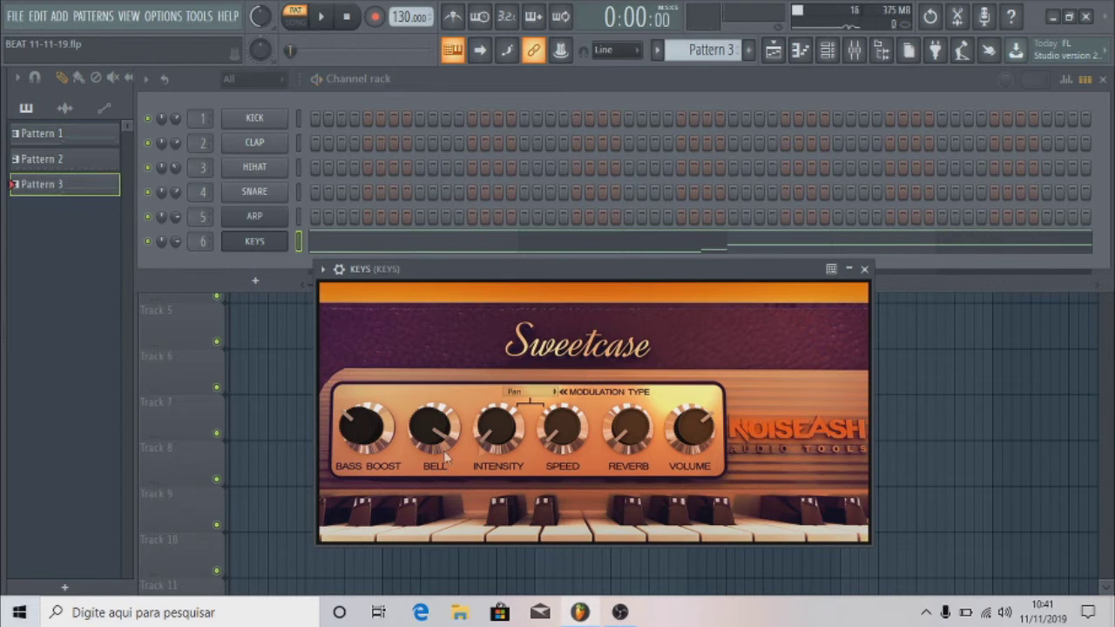
Keep the Sweetcase modulation type on Pan and raise its Intensity and Speed knobs to try the effect during playback.
left_click(527, 393)
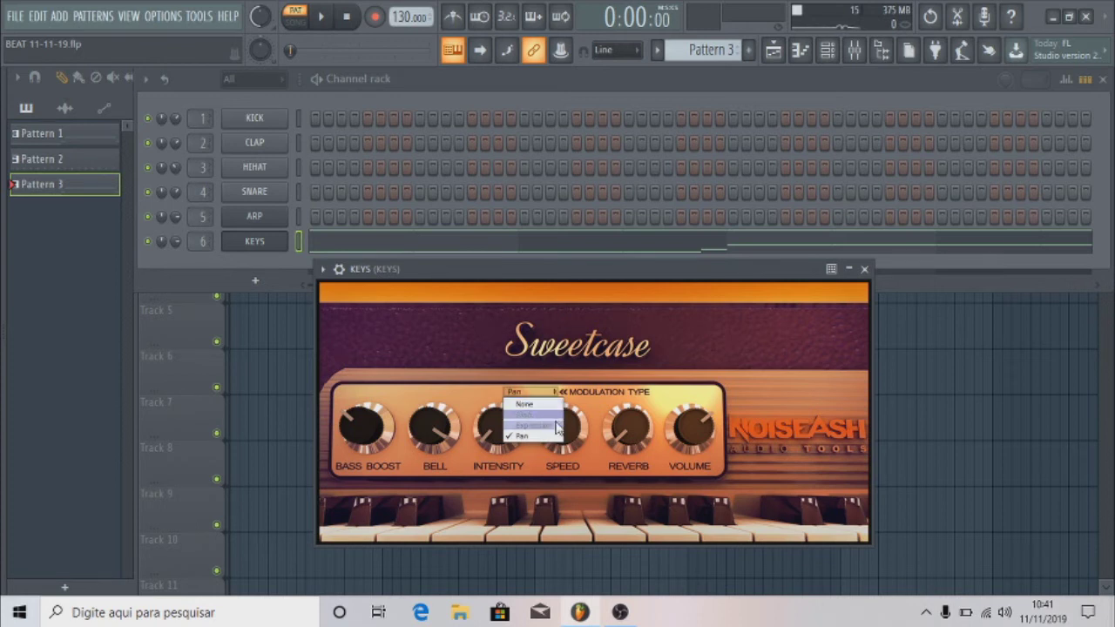
left_click(607, 391)
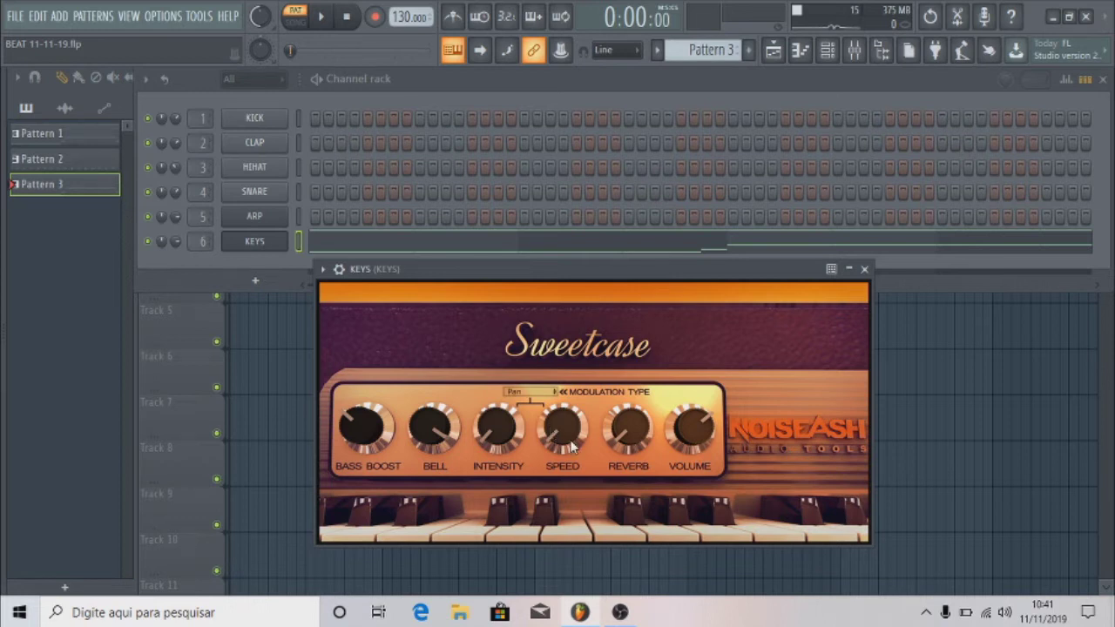
left_click_drag(573, 446, 583, 351)
key("space")
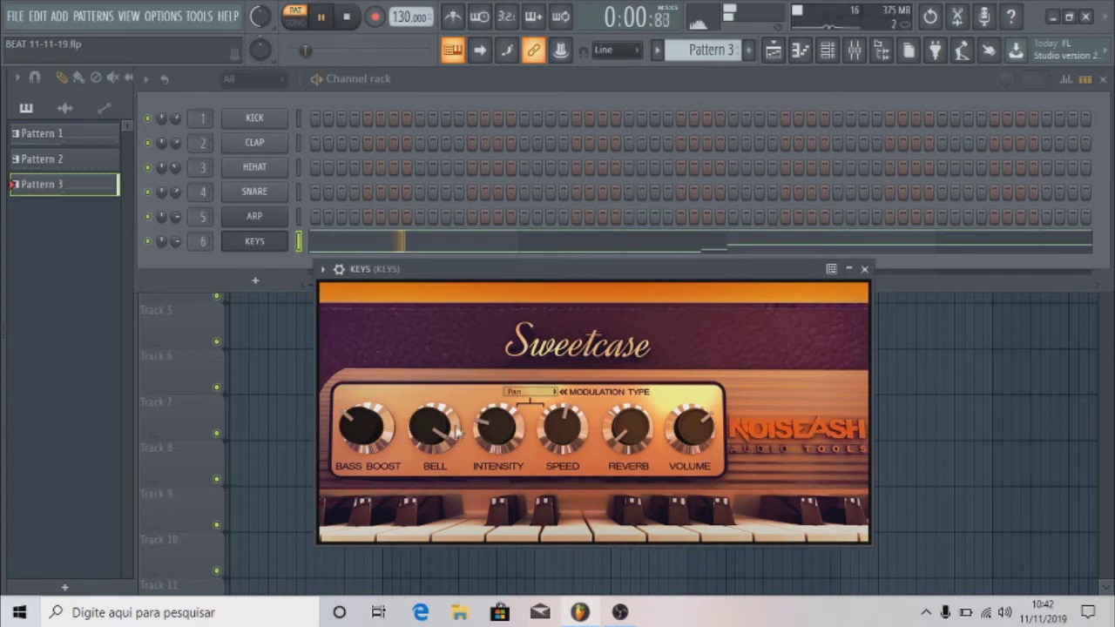
Turn Sweetcase's Bass Boost, Bell and Reverb down to minimum and lower its Volume to about the midpoint.
left_click_drag(419, 436, 427, 496)
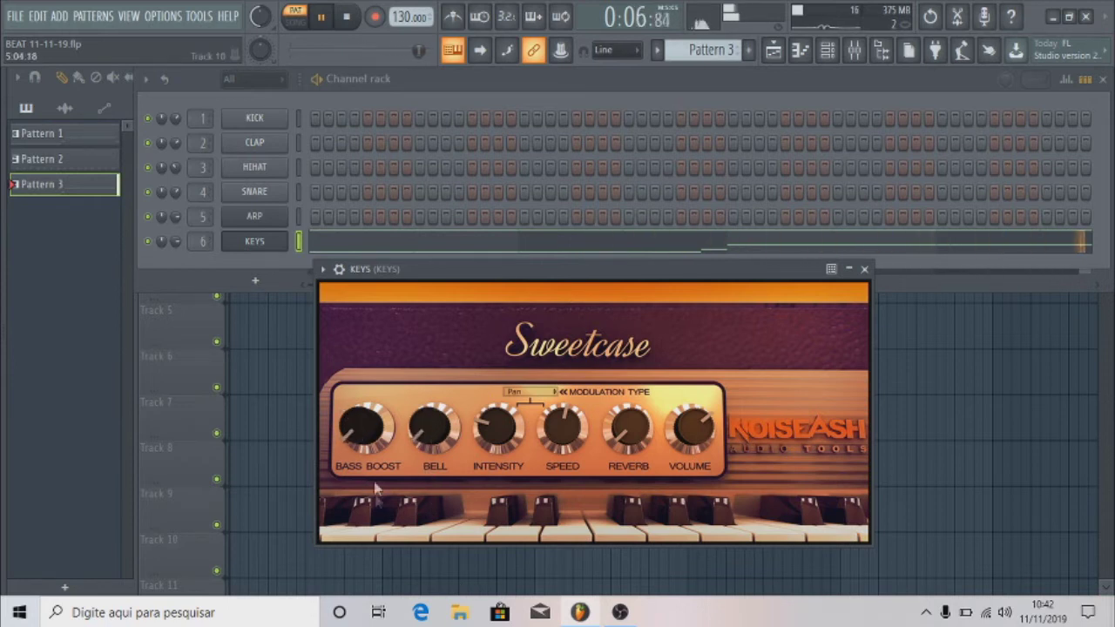
left_click_drag(628, 445, 628, 334)
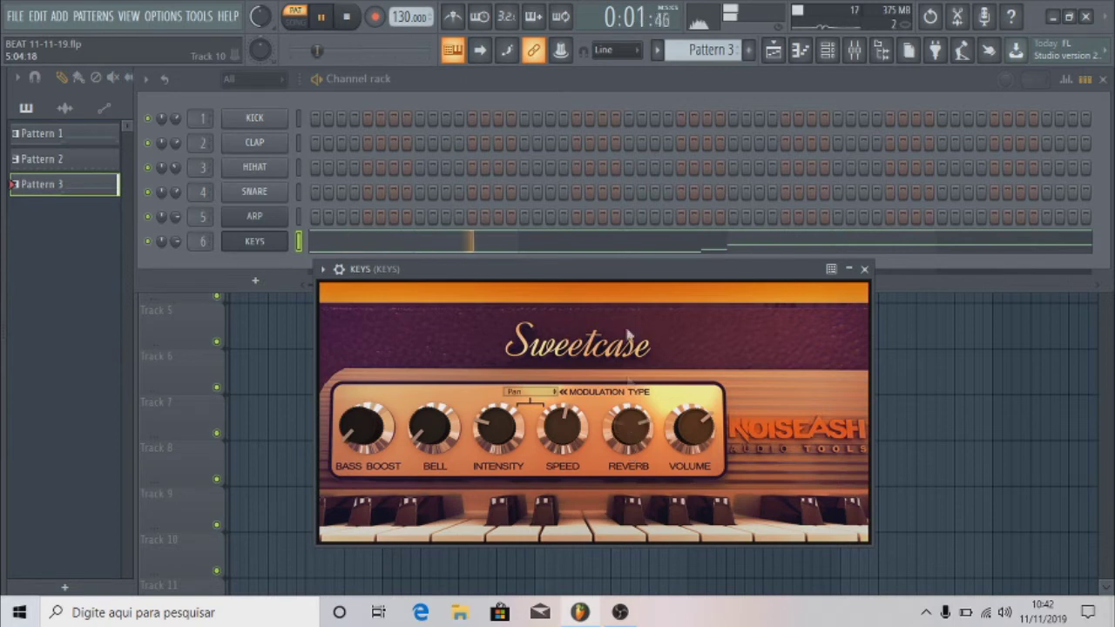
left_click_drag(630, 421, 647, 497)
left_click_drag(701, 422, 695, 450)
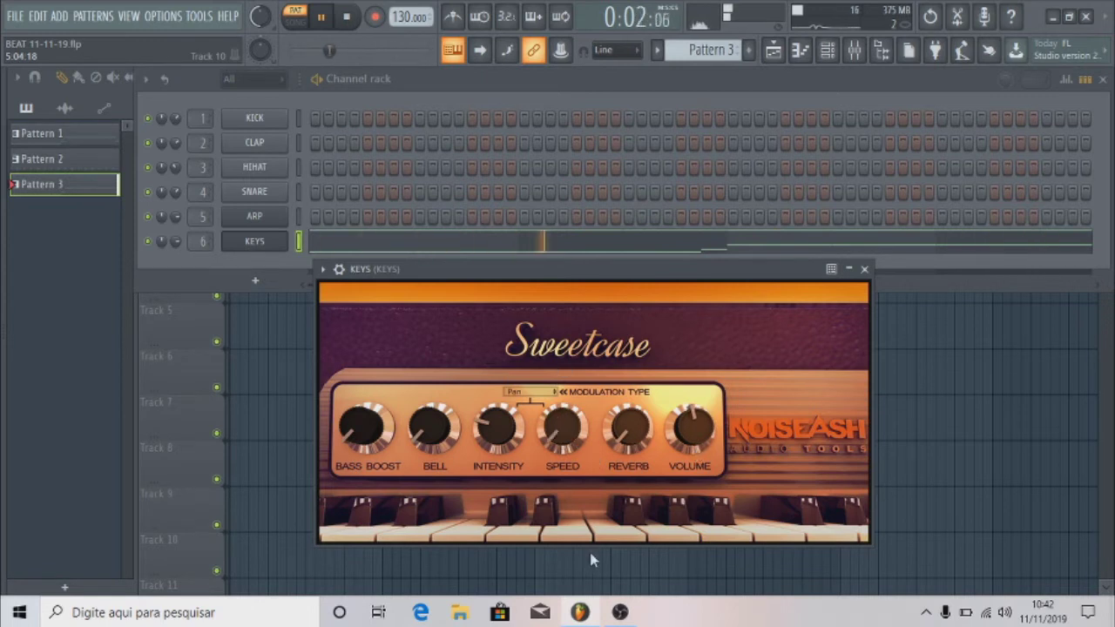
Try the Expression and Pitch modulation types during playback and return the modulation type to Pan.
left_click(528, 392)
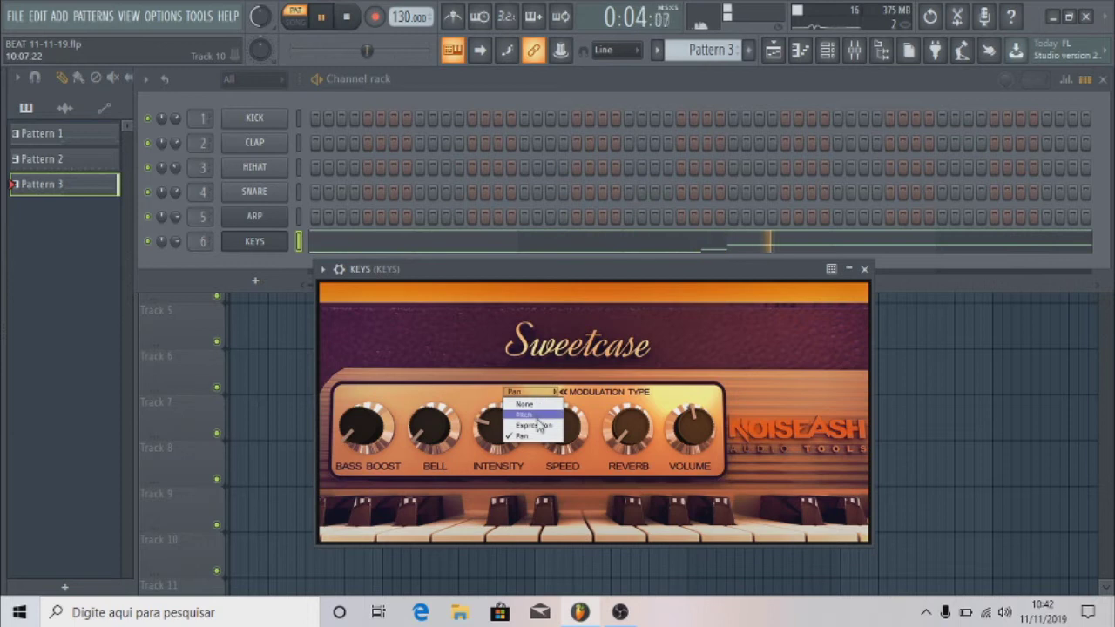
left_click(538, 425)
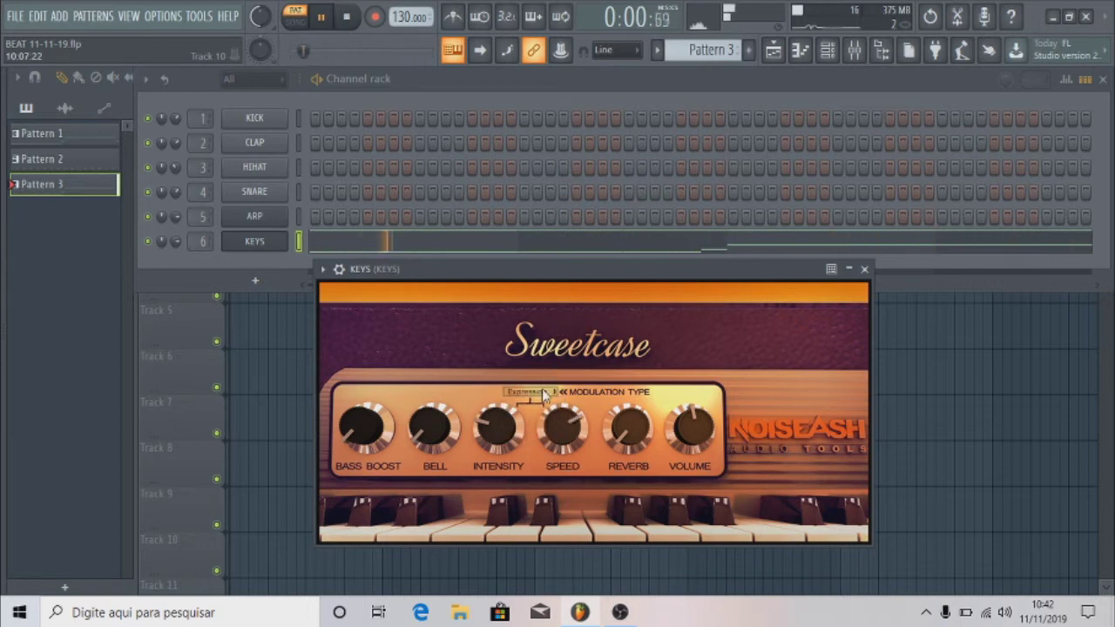
scroll(542, 391, "up", 1)
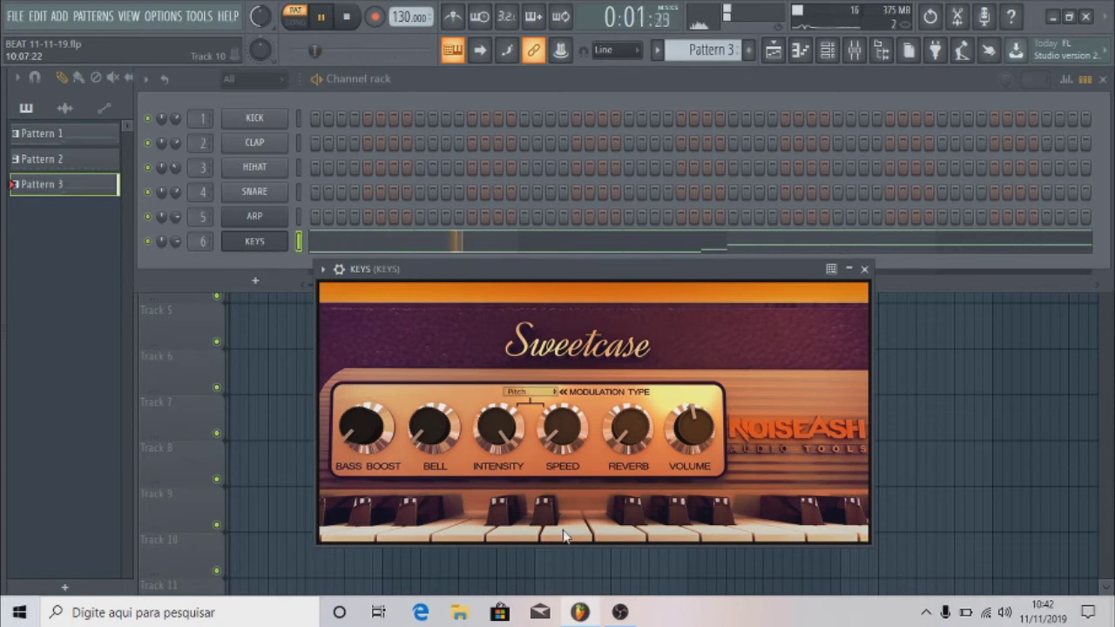
left_click(524, 396)
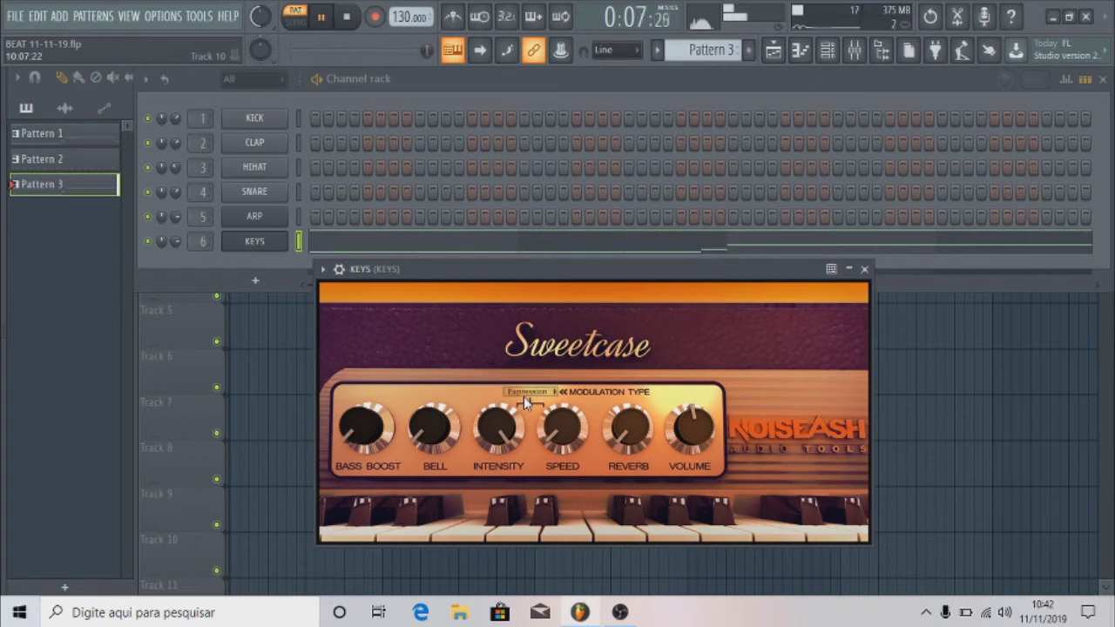
left_click(524, 397)
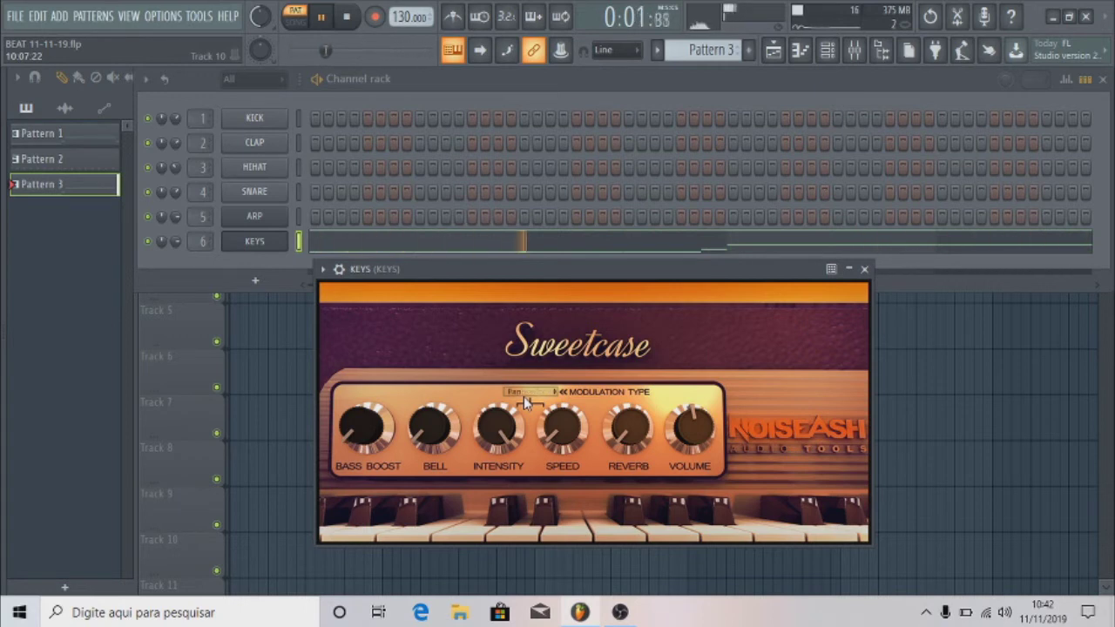
key("space")
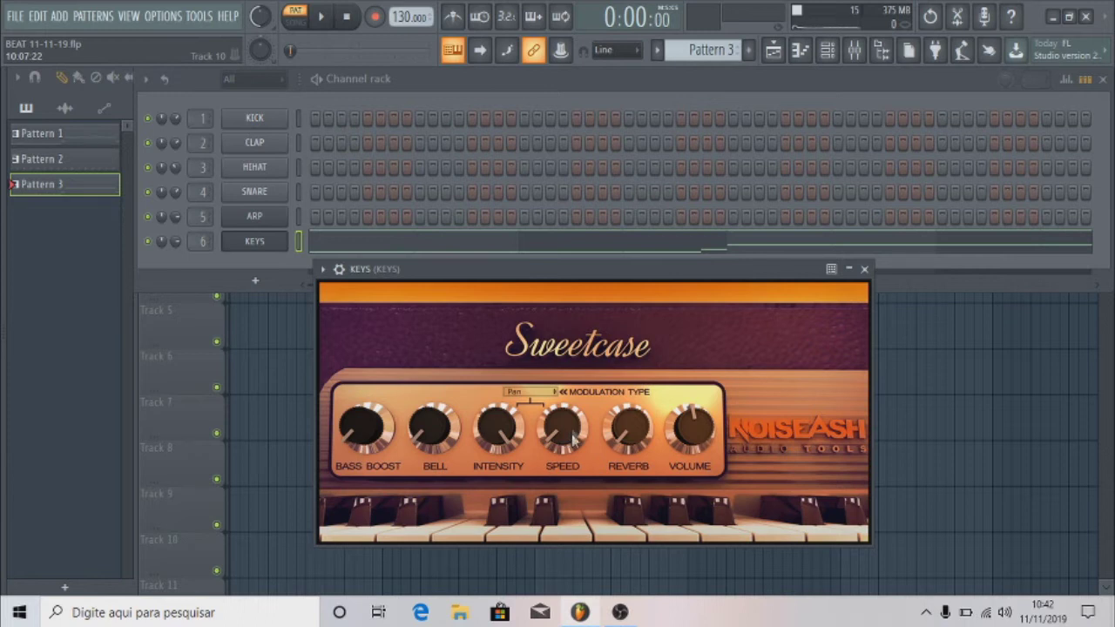
Try a faster Pan modulation in playback, turning Intensity and Speed down to minimum and Bell up to maximum.
left_click_drag(560, 446, 590, 344)
key("space")
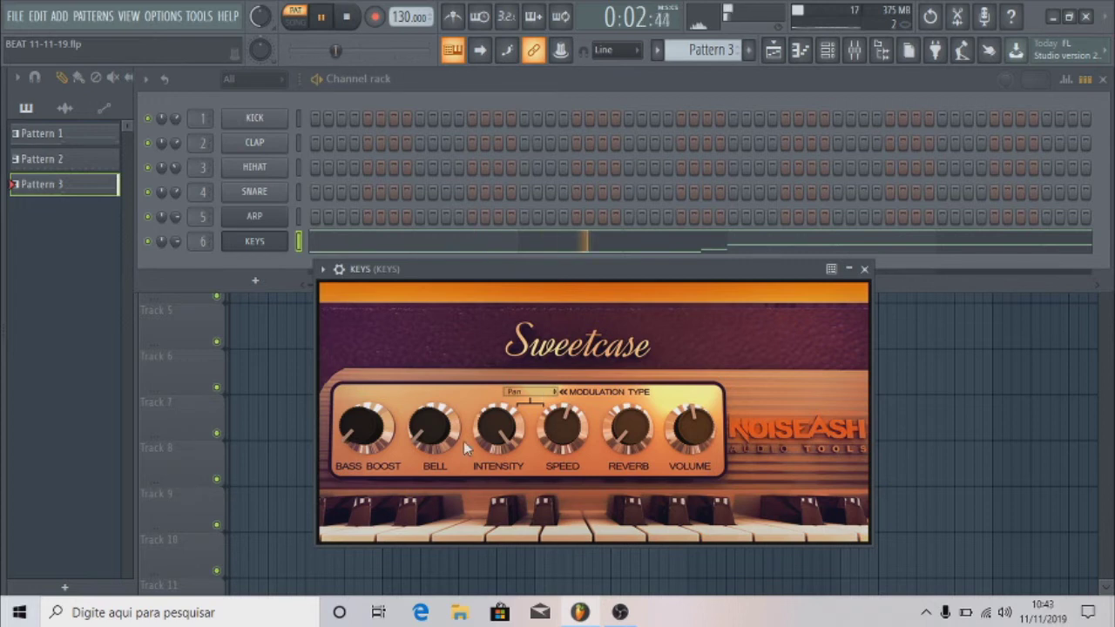
left_click_drag(493, 427, 499, 623)
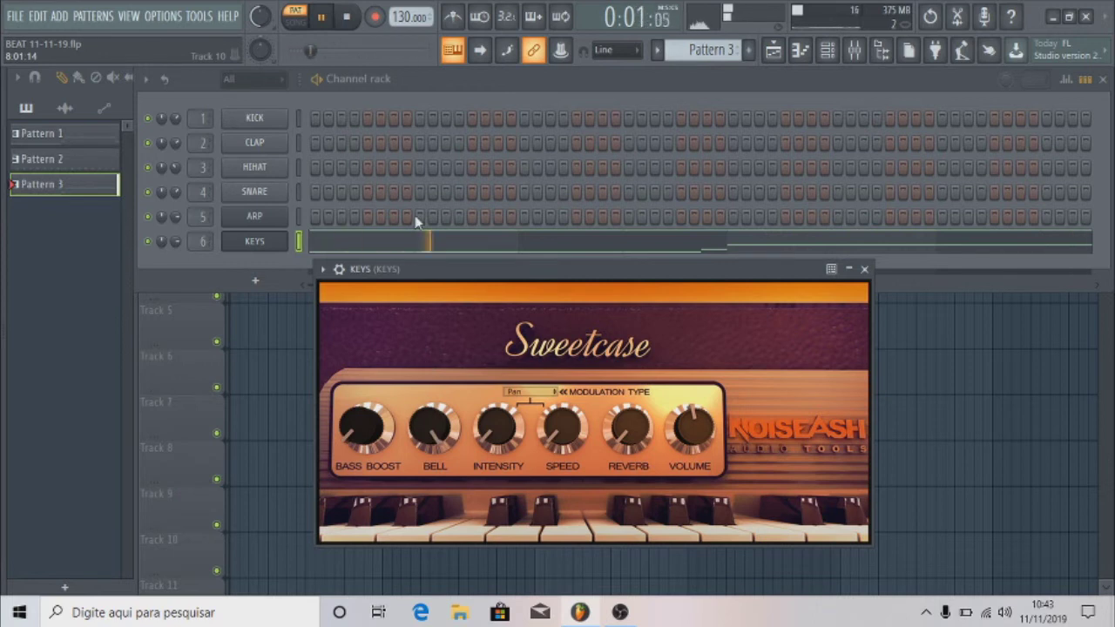
left_click_drag(436, 476, 460, 556)
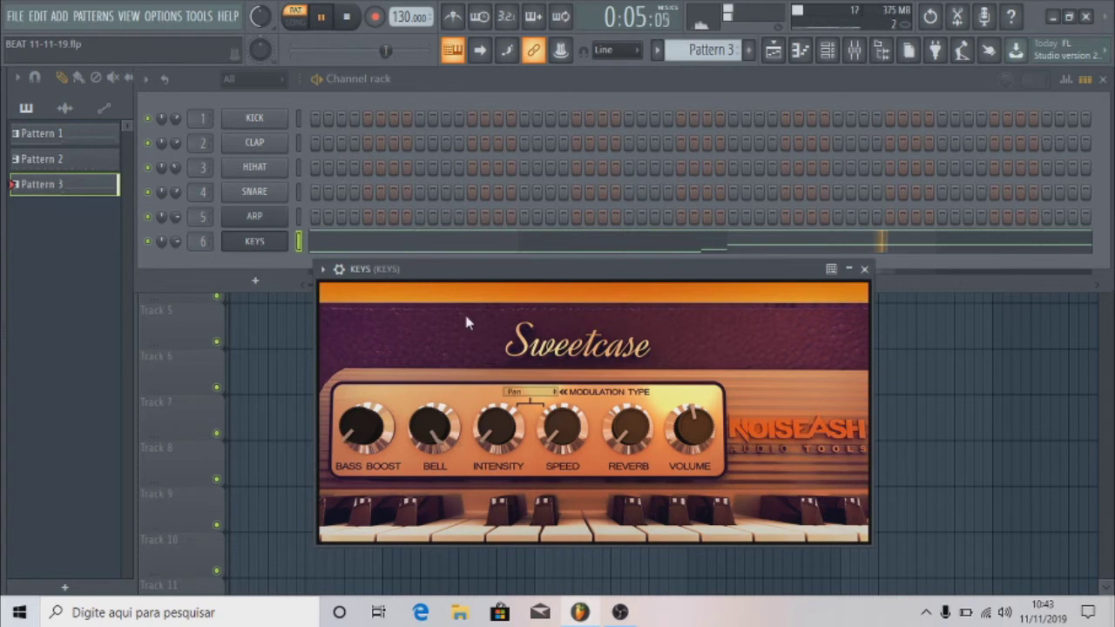
key("space")
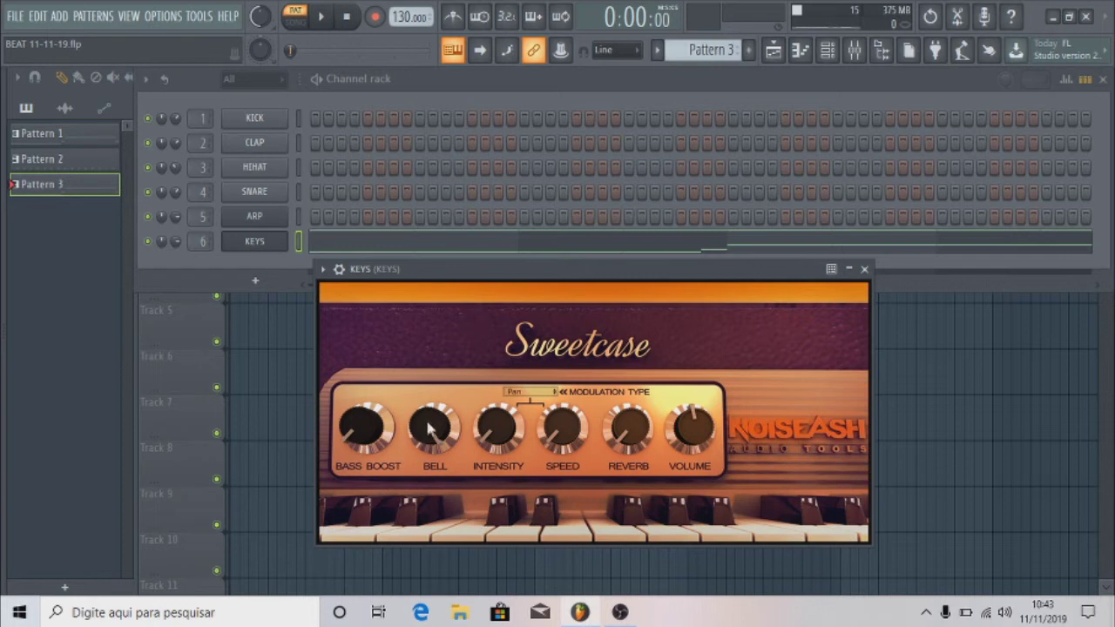
Play test notes on the KEYS channel with Bell slightly below maximum and turn Bell down to minimum.
left_click_drag(430, 440, 436, 473)
key("y")
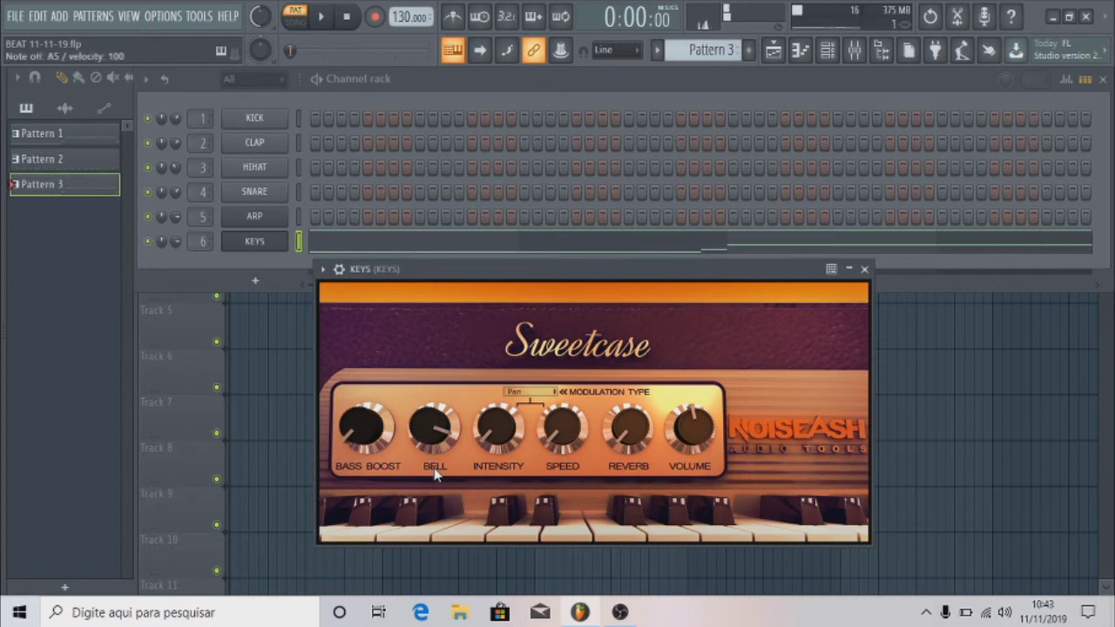
key("y")
key("i")
key("i")
key("y")
key("i")
key("p")
key("u")
left_click_drag(427, 414, 444, 593)
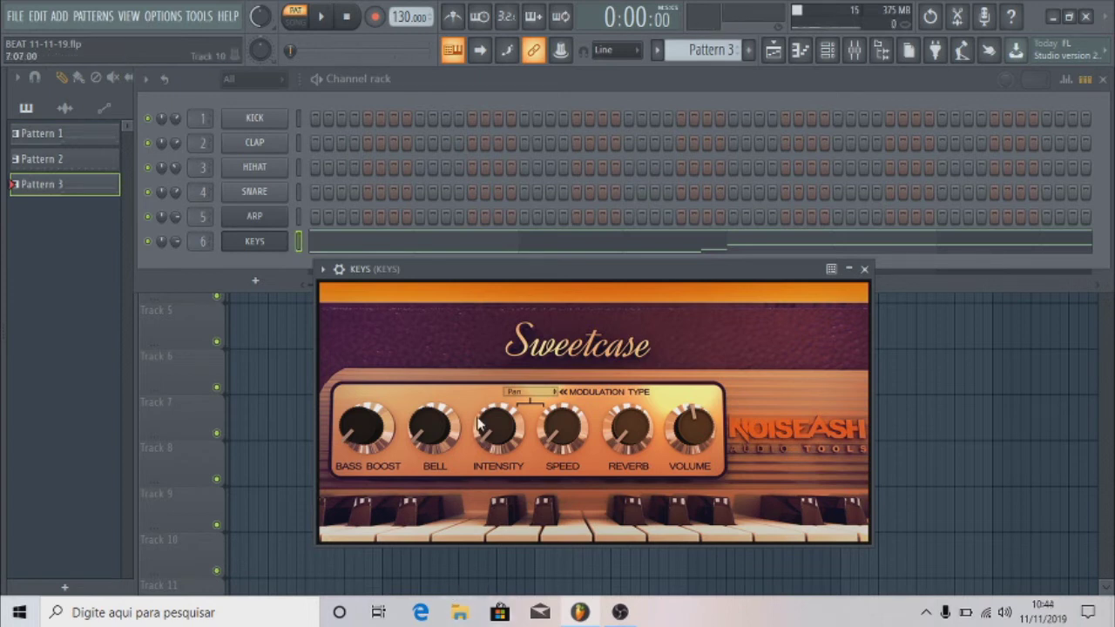
Set Bell to about the two o'clock position and turn Bass Boost up while playing test notes.
left_click_drag(435, 433, 433, 306)
left_click_drag(354, 436, 357, 391)
key("n")
key("m")
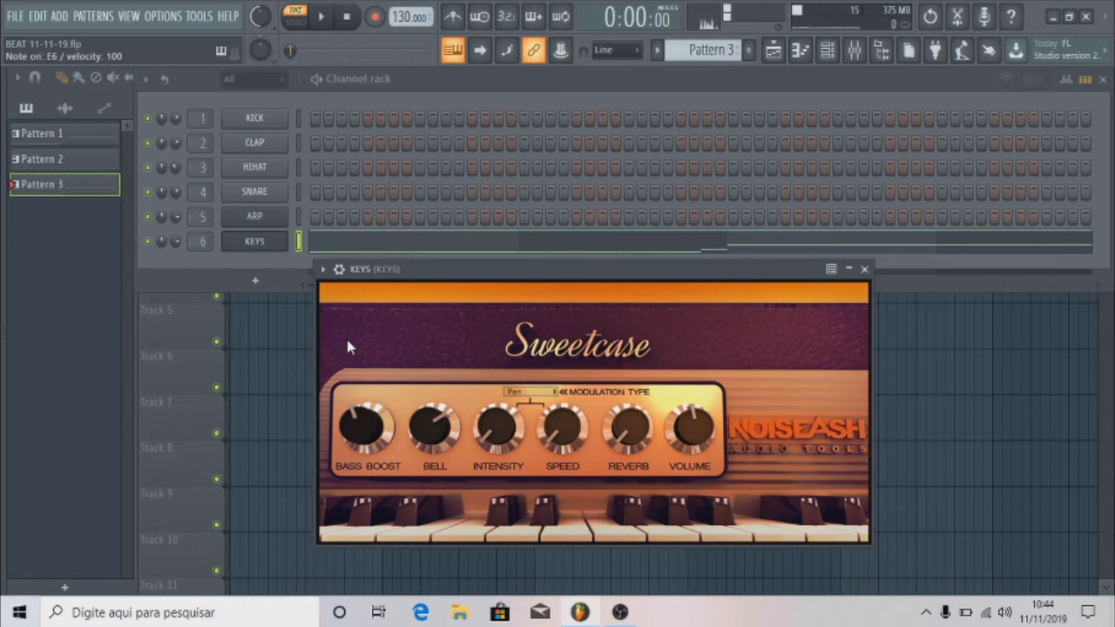
key("comma")
key("e")
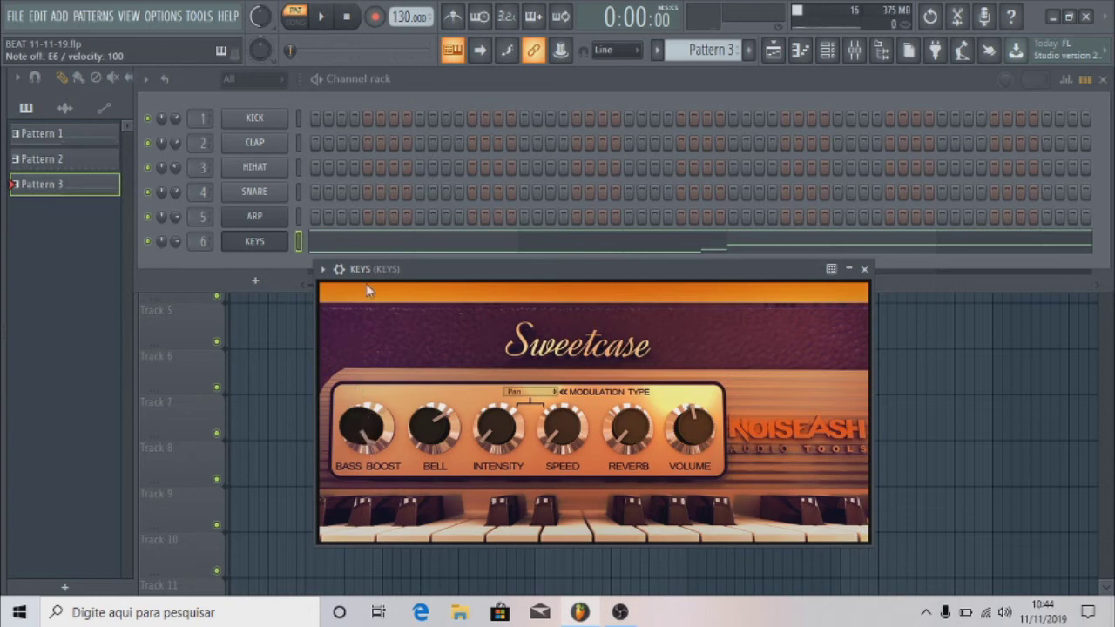
Play a run of test notes to hear Sweetcase with Bass Boost at maximum.
key("comma")
key("m")
key("comma")
key("m")
key("m")
key("m")
key("n")
key("n")
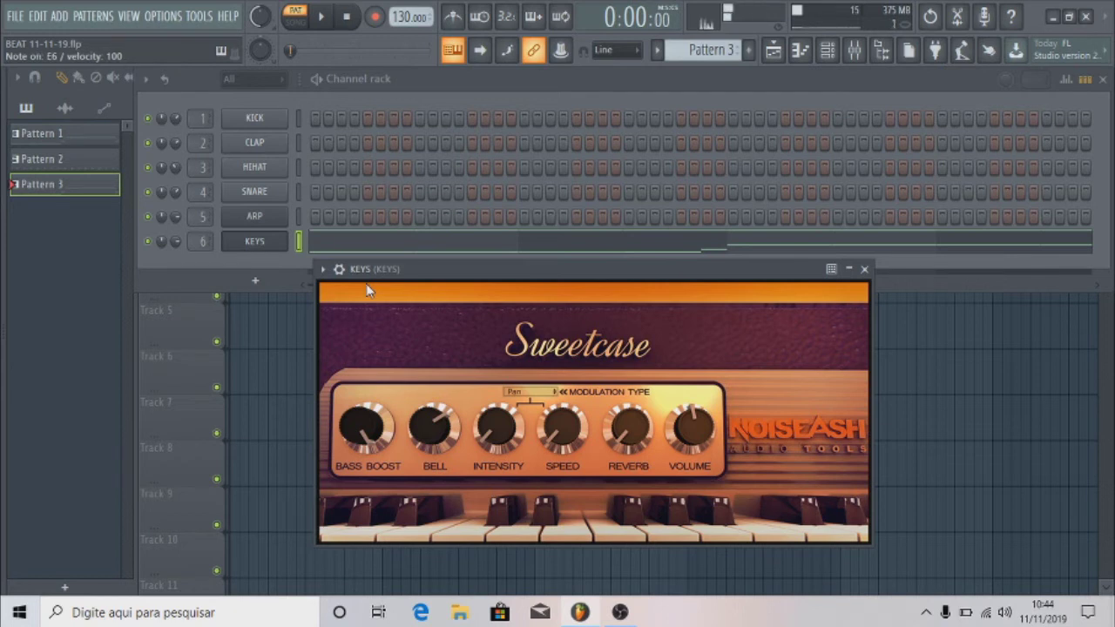
key("e")
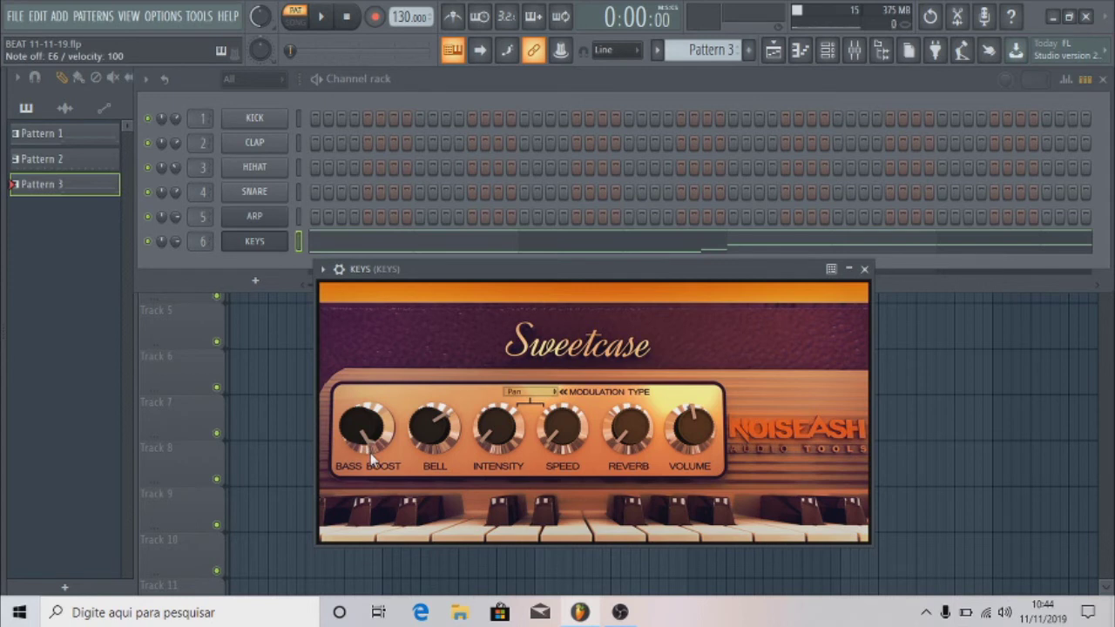
key("e")
Turn Bass Boost down to minimum while playing repeated test notes.
key("m")
key("m")
key("m")
key("m")
key("m")
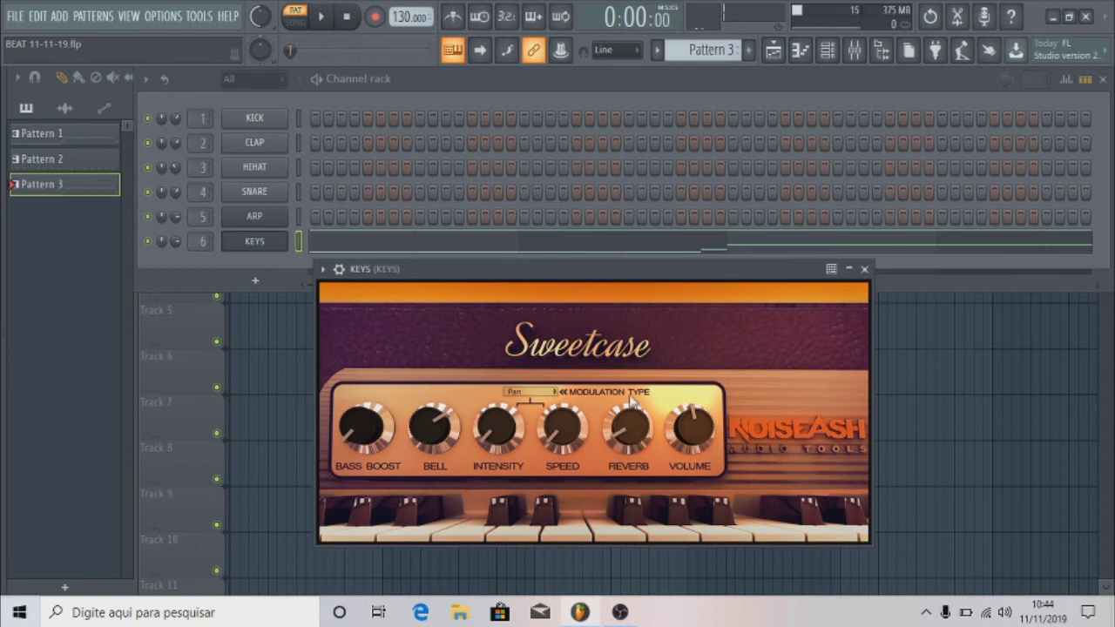
Try a raised Reverb setting with a long run of repeated notes and return Reverb to minimum.
key("m")
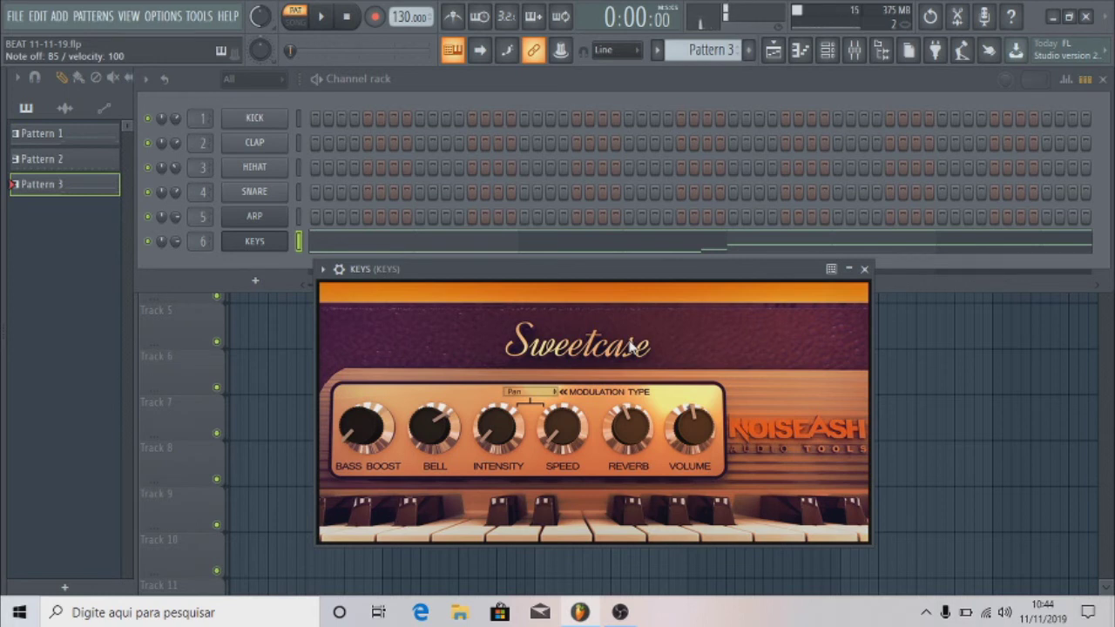
key("m")
key("m")
key("m")
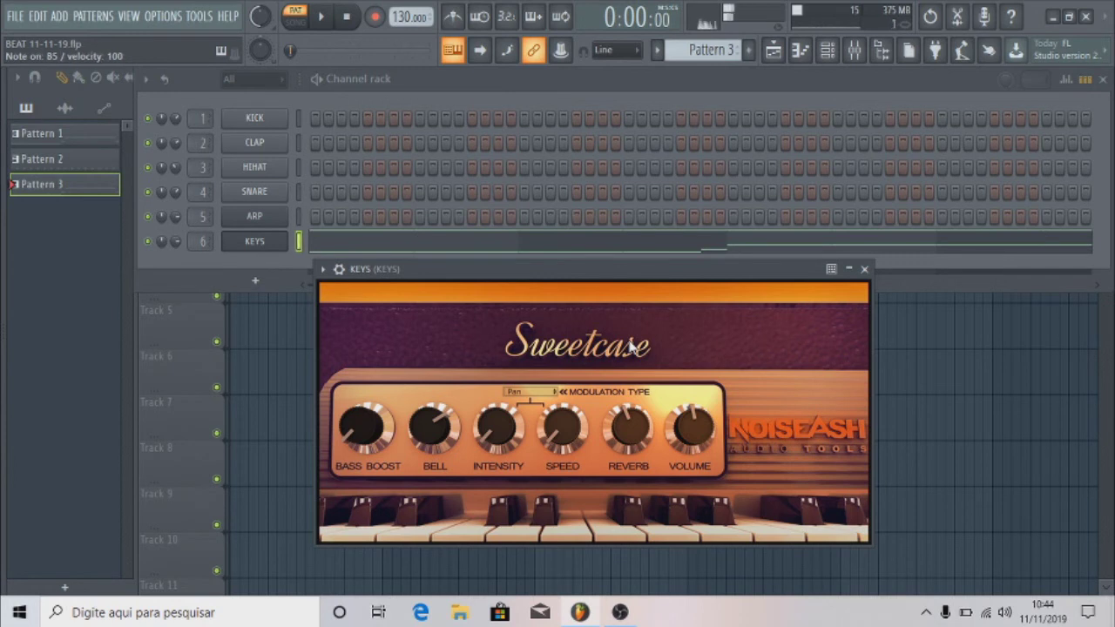
key("m")
key("m")
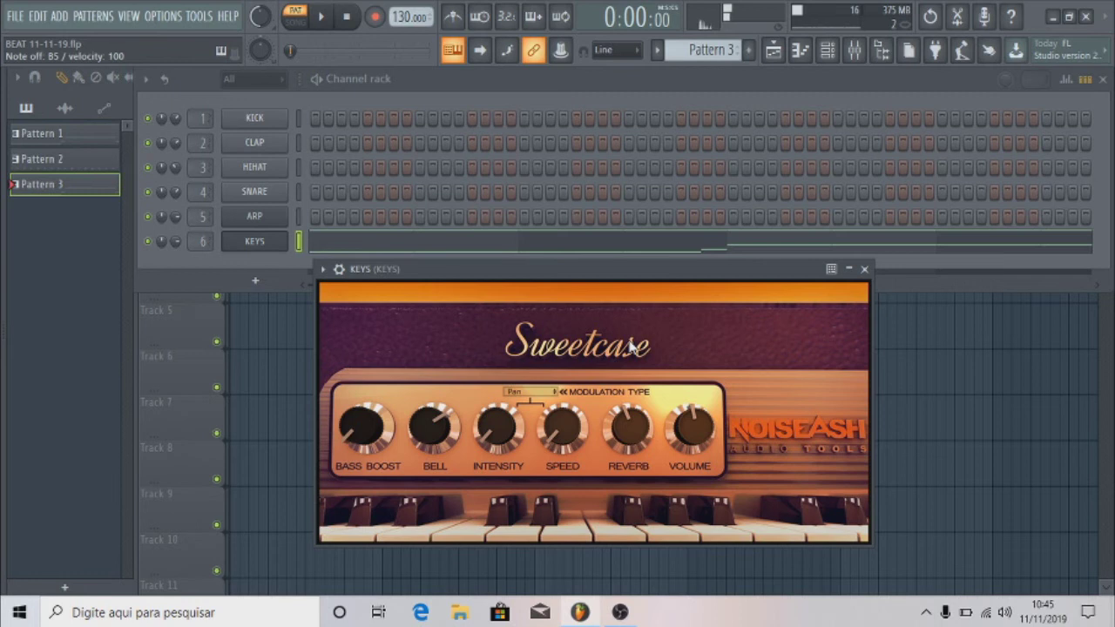
key("m")
key("m")
key("m")
key("m")
key("m")
key("m")
key("m")
key("e")
key("m")
key("e")
key("e")
key("m")
key("q")
left_click_drag(628, 436, 616, 357)
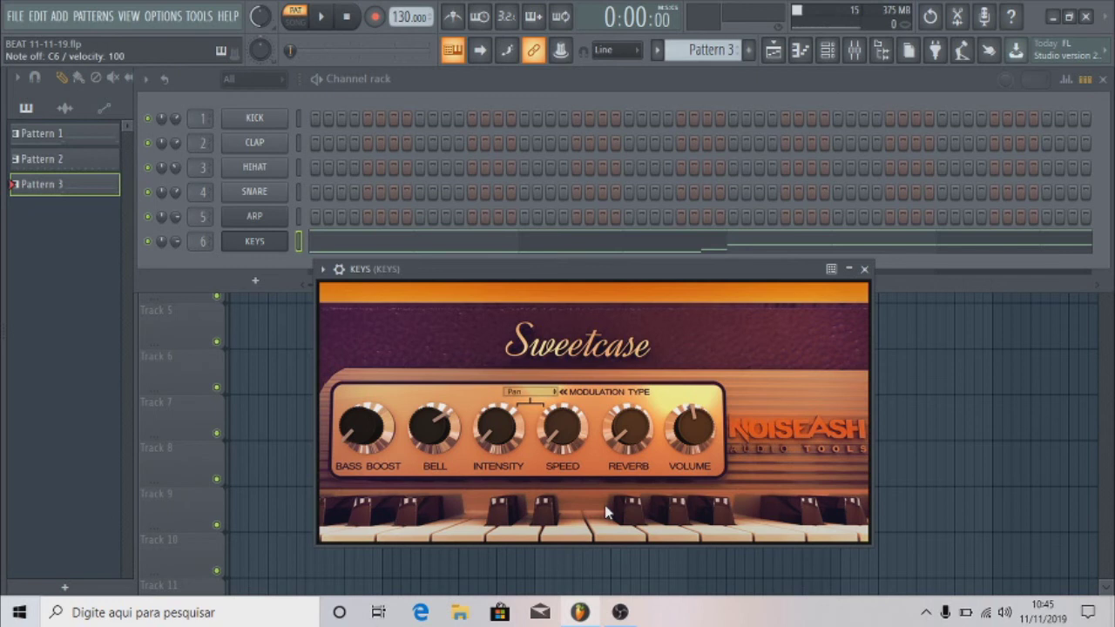
View Sweetcase's product information, dismiss it and reposition the instrument window just below the channel rack.
left_click(856, 298)
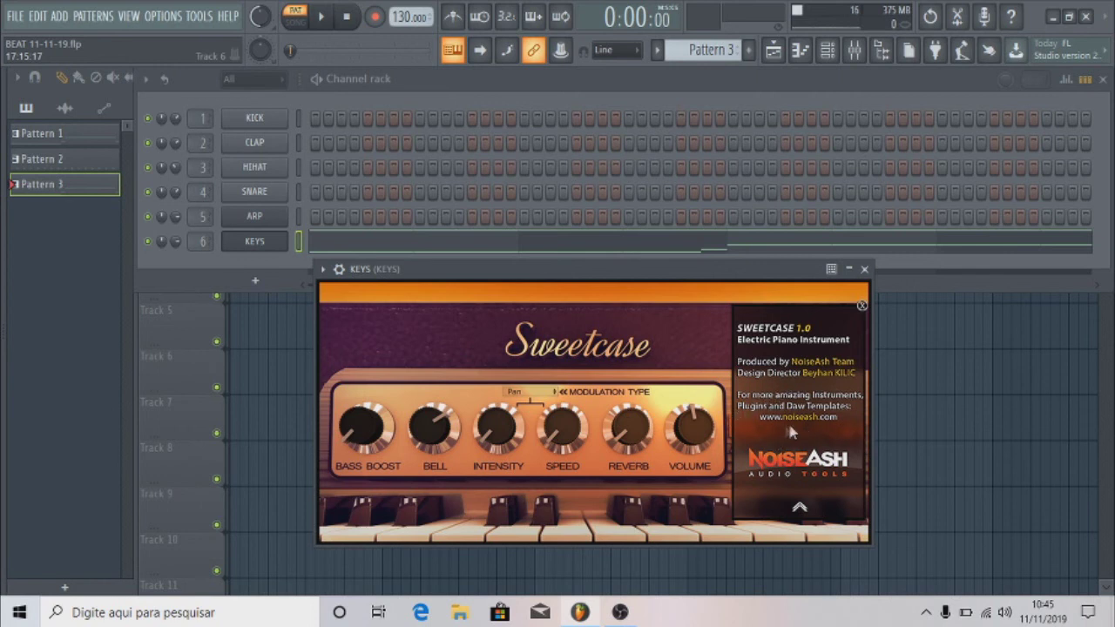
left_click(860, 306)
left_click_drag(697, 275, 628, 314)
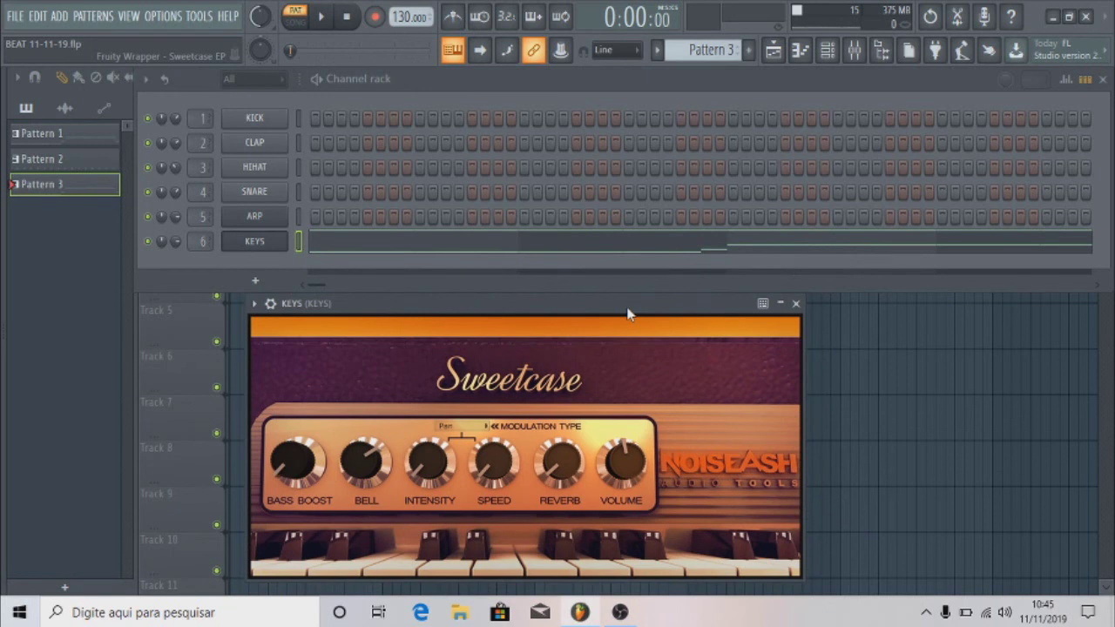